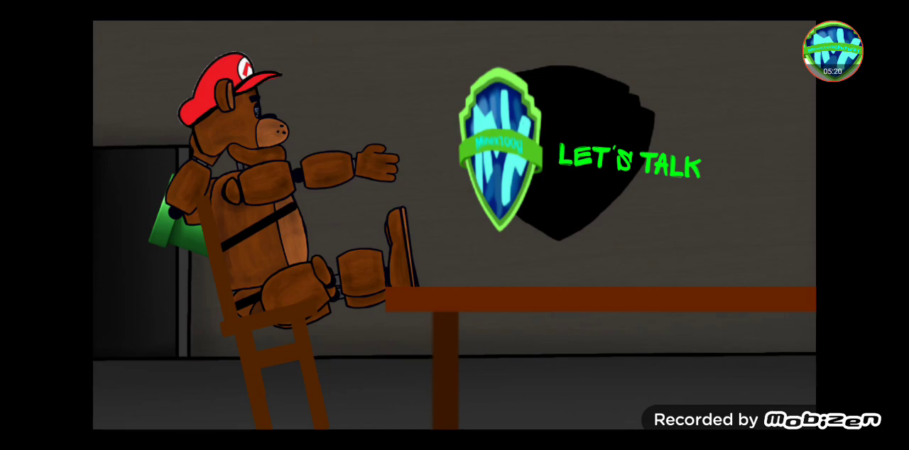
# Step: Drag the Mobizen badge onto the screen and expand its stop, pause, screenshot and facecam menu
pyautogui.click(834, 51)
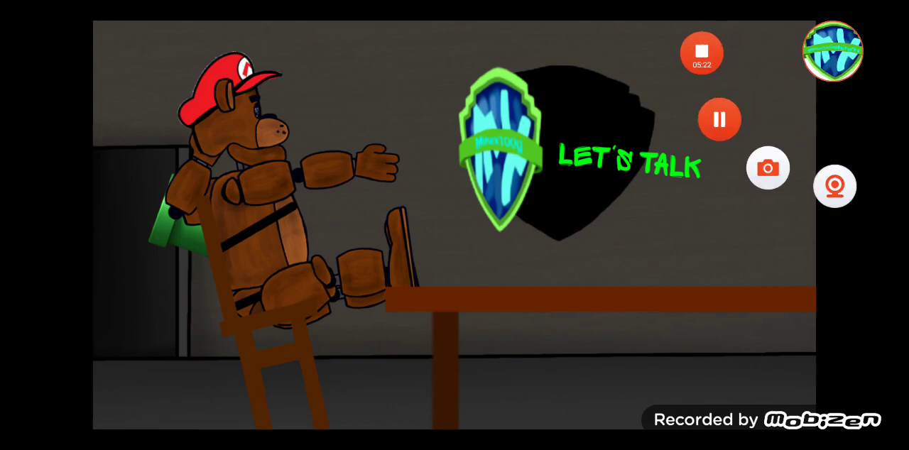
pyautogui.click(455, 227)
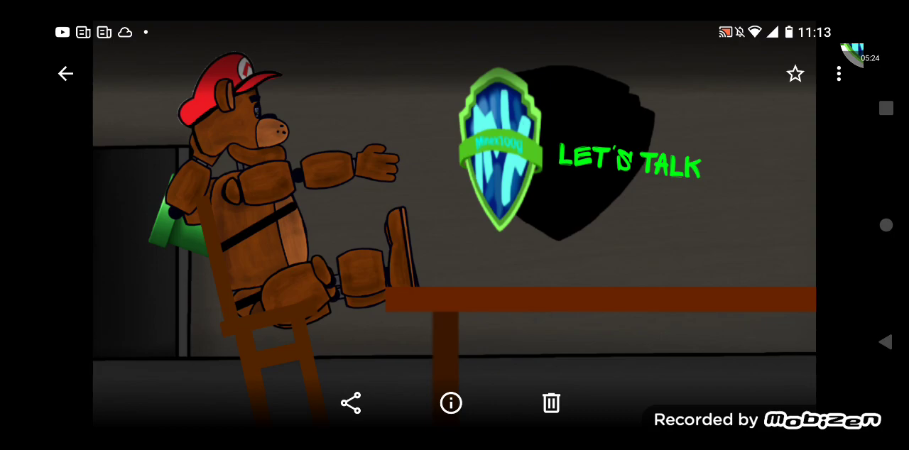
pyautogui.moveTo(860, 55); pyautogui.dragTo(760, 209)
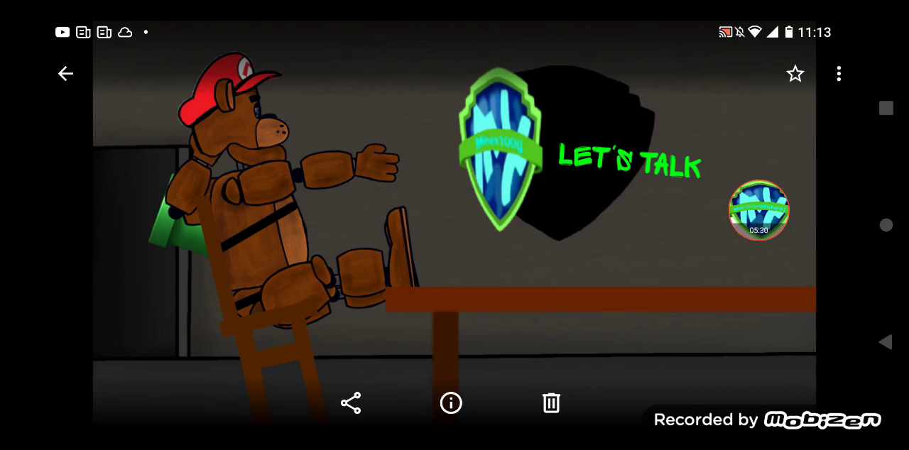
pyautogui.click(760, 210)
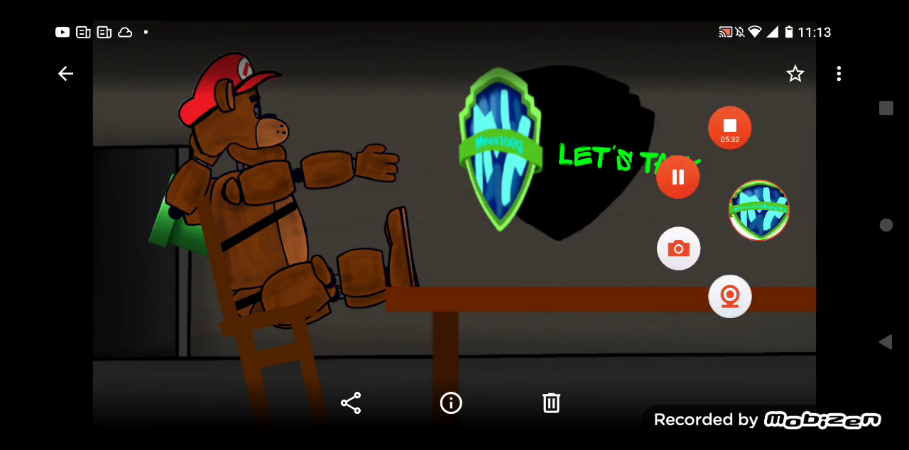